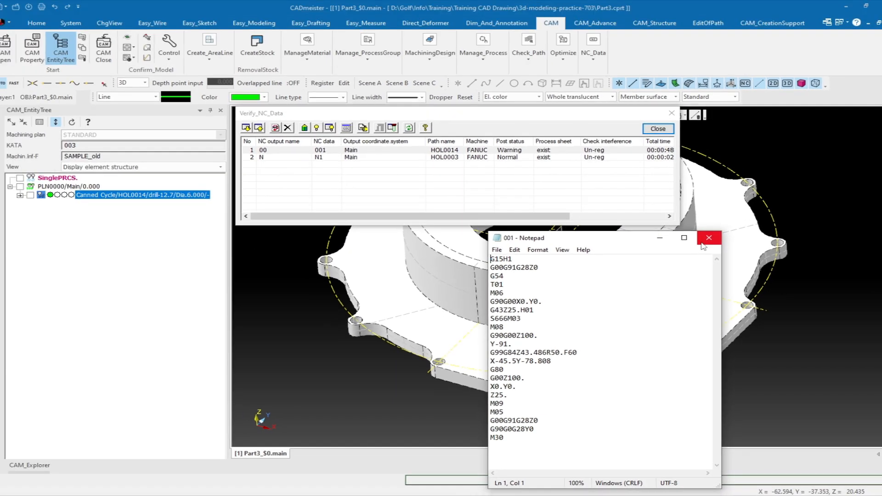
# Close the 001 code file and the NC data verification, and create a User Cycle hole process
pyautogui.click(704, 242)
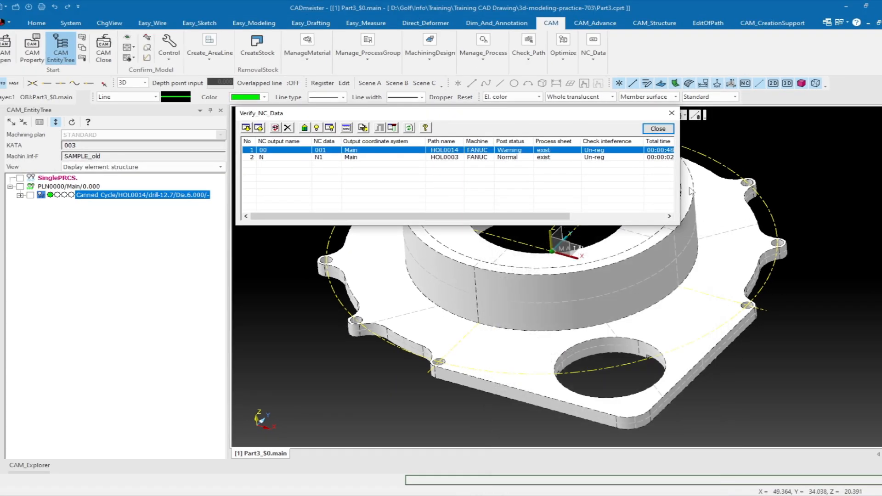
pyautogui.click(658, 129)
pyautogui.click(104, 291)
pyautogui.rightClick(87, 242)
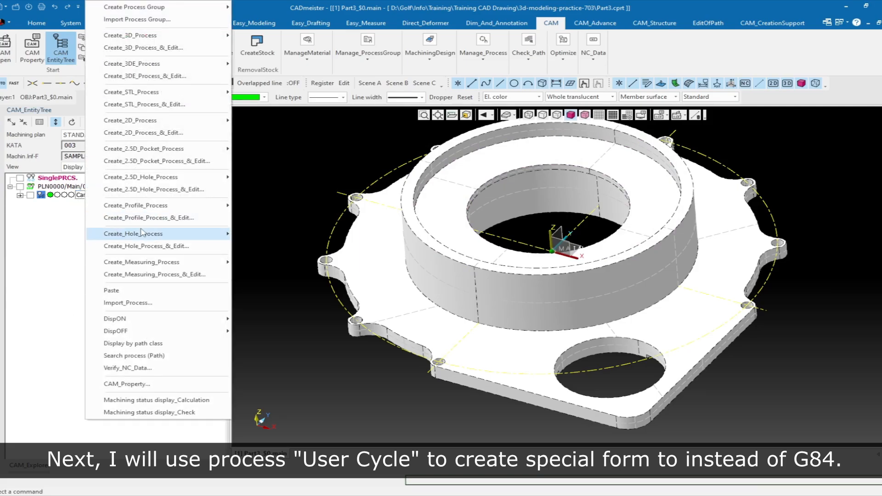
pyautogui.moveTo(143, 233)
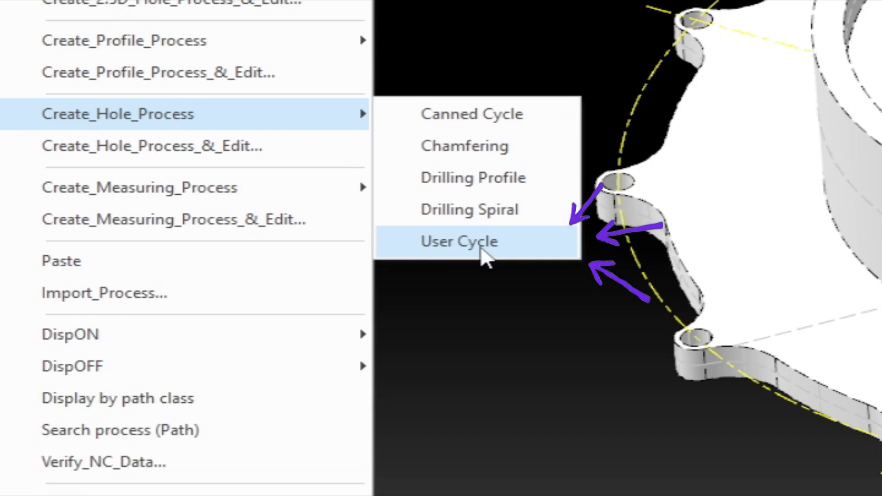
pyautogui.click(482, 254)
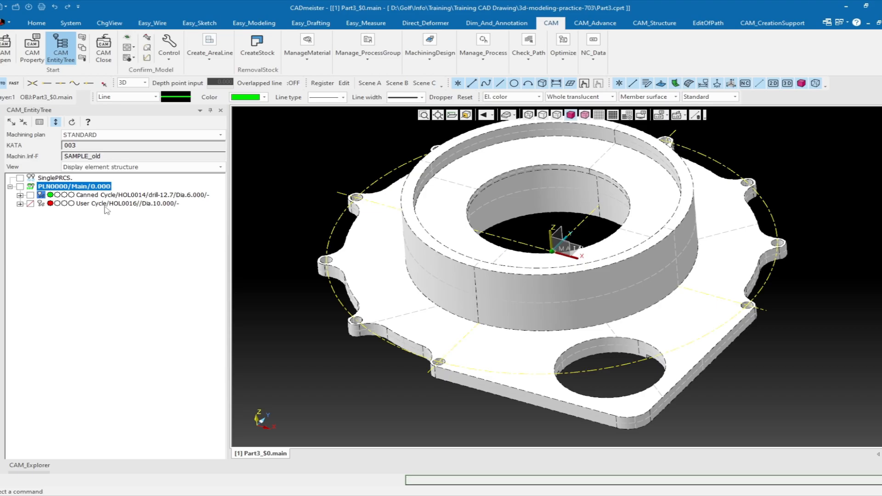
# Define the User Cycle process's machining area with hole location HLP007, keeping the current view direction
pyautogui.doubleClick(105, 206)
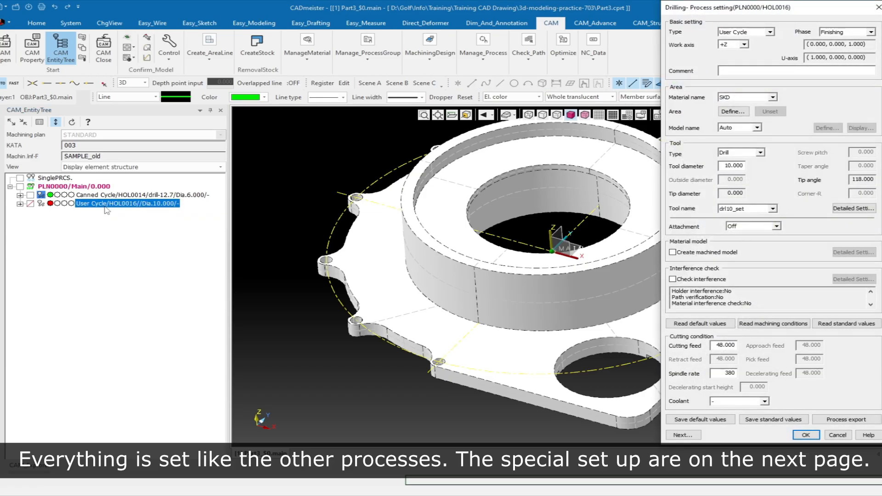
pyautogui.click(738, 112)
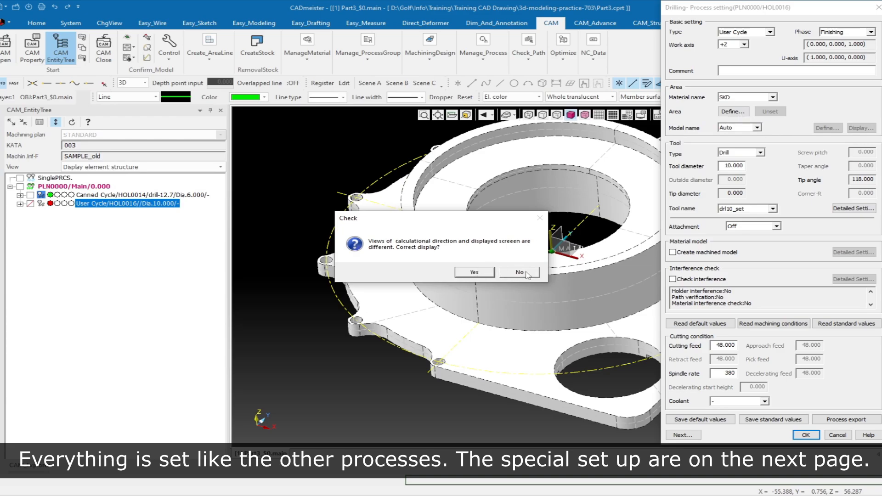
pyautogui.click(520, 272)
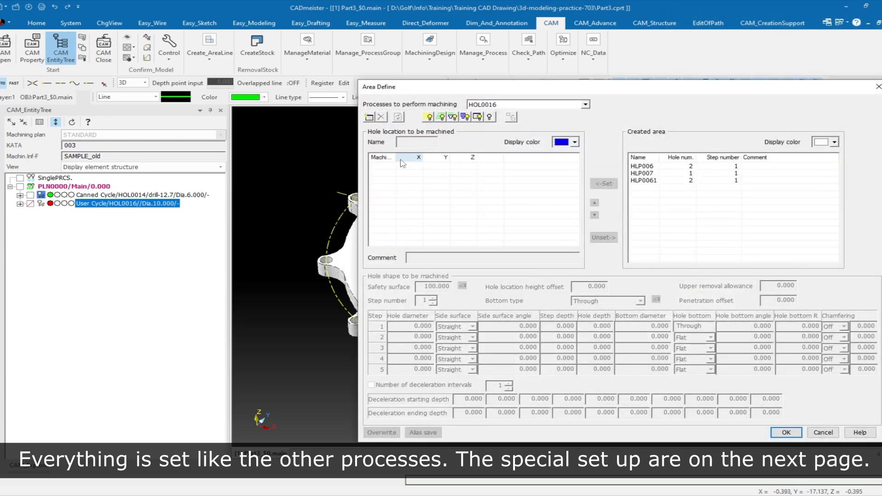
pyautogui.click(645, 168)
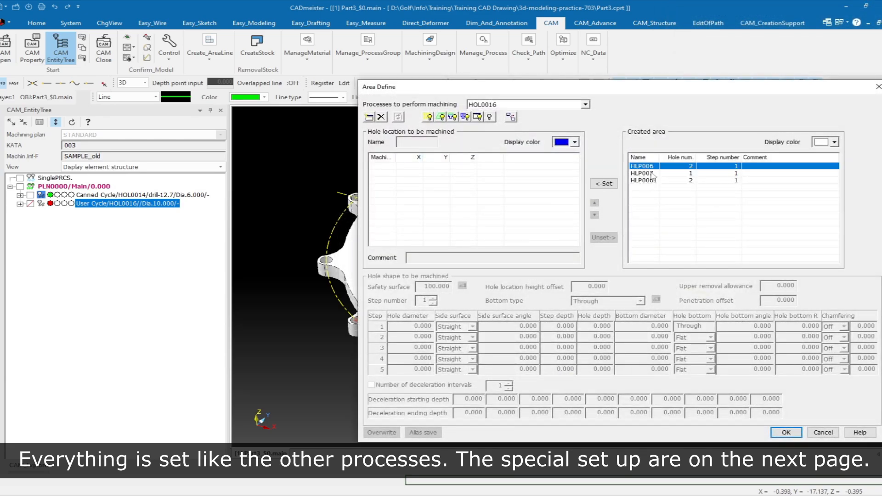
pyautogui.click(653, 174)
pyautogui.click(605, 187)
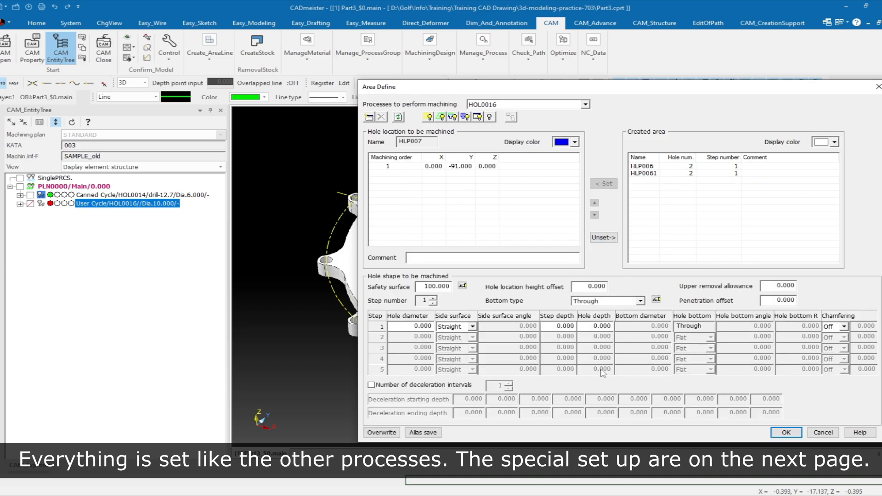
# Set the hole's diameter, step depth and hole depth to 10 mm each and accept the area definition
pyautogui.click(409, 325)
pyautogui.write('10')
pyautogui.click(556, 326)
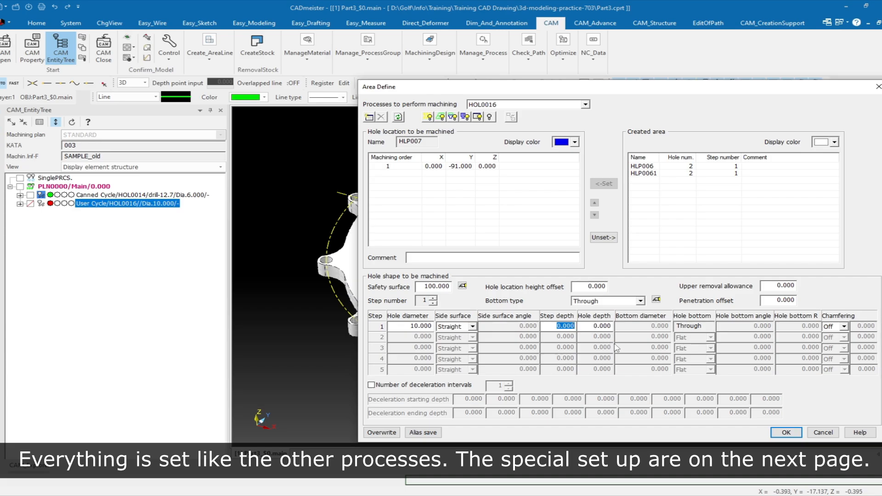
pyautogui.click(593, 326)
pyautogui.click(786, 433)
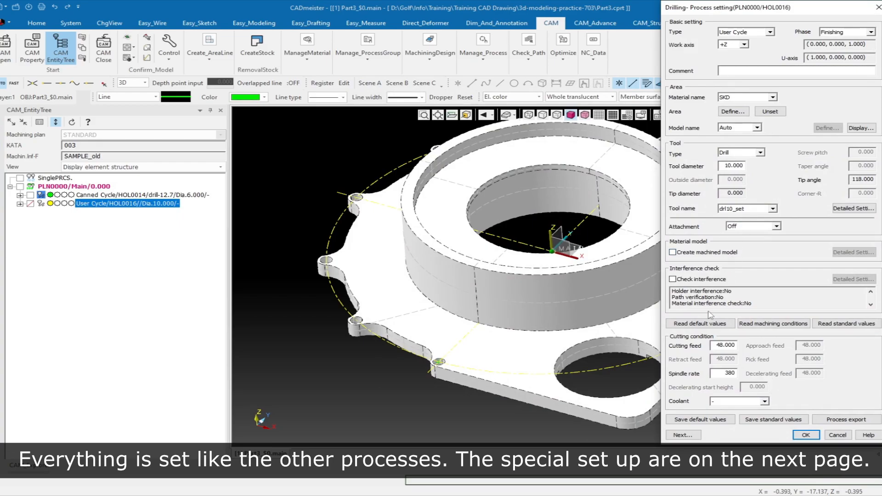
# Start a detailed macro definition for the User Cycle process, named Drill Special with macro function G101
pyautogui.click(683, 435)
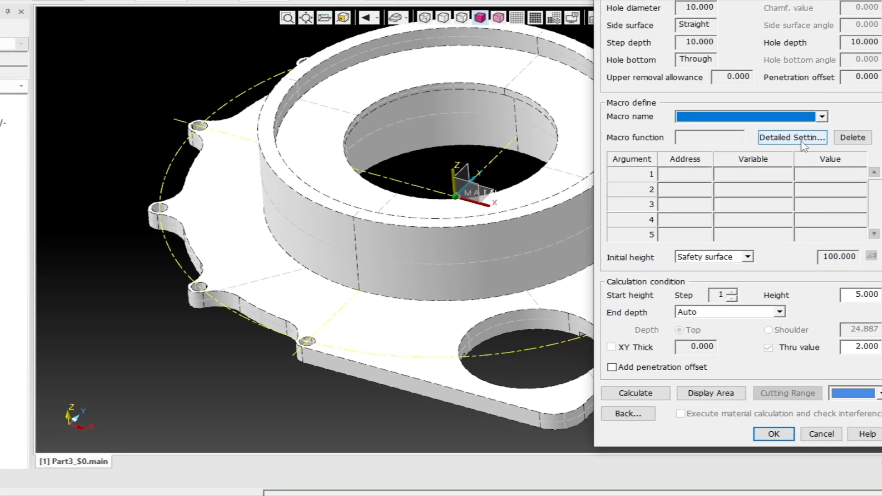
pyautogui.click(816, 209)
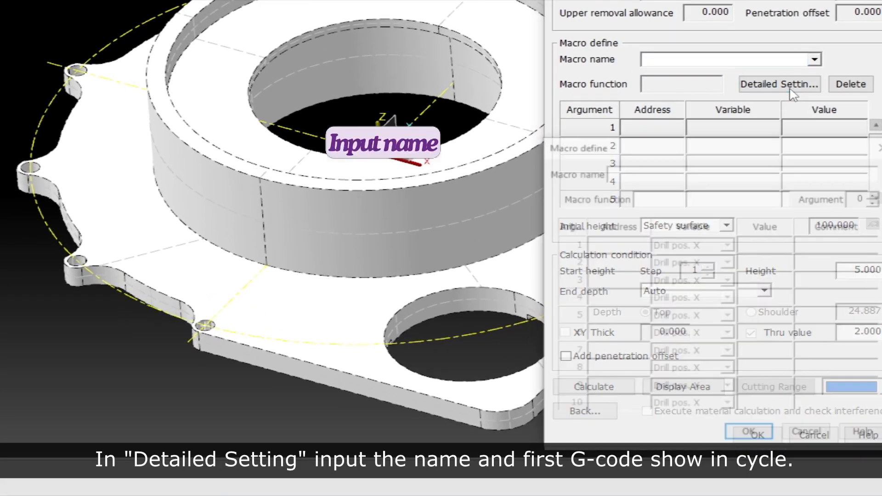
pyautogui.click(661, 170)
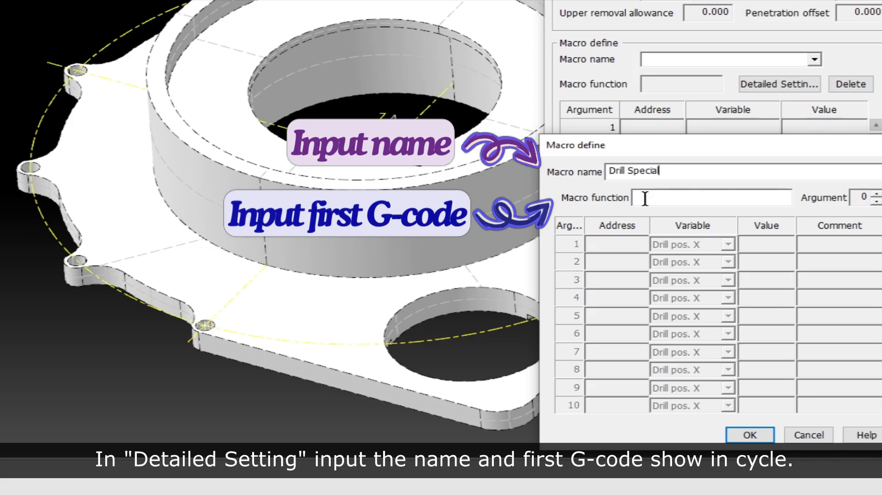
pyautogui.write('G101')
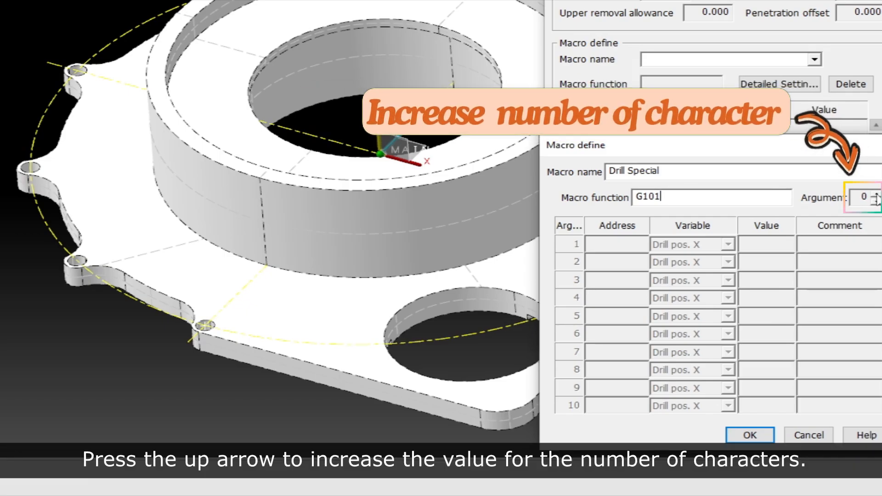
# Set the number of macro arguments to 6
pyautogui.click(876, 195)
pyautogui.click(877, 194)
pyautogui.click(877, 195)
pyautogui.click(877, 194)
pyautogui.click(876, 195)
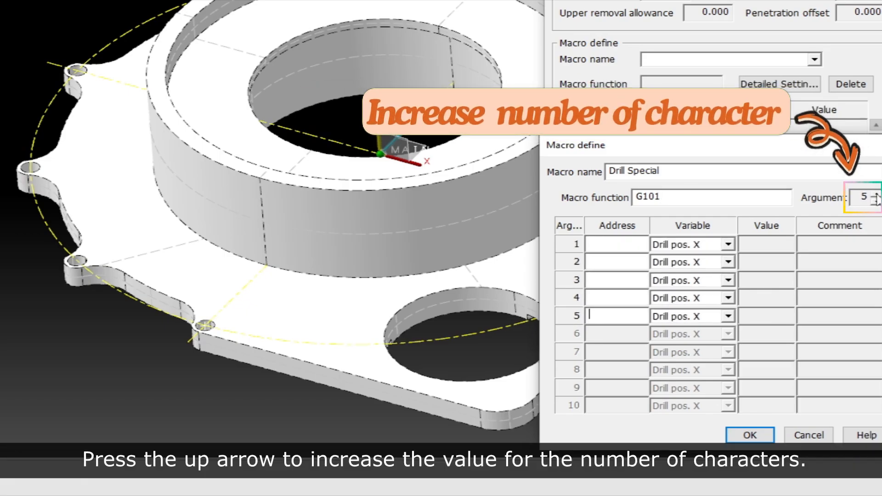
pyautogui.click(877, 195)
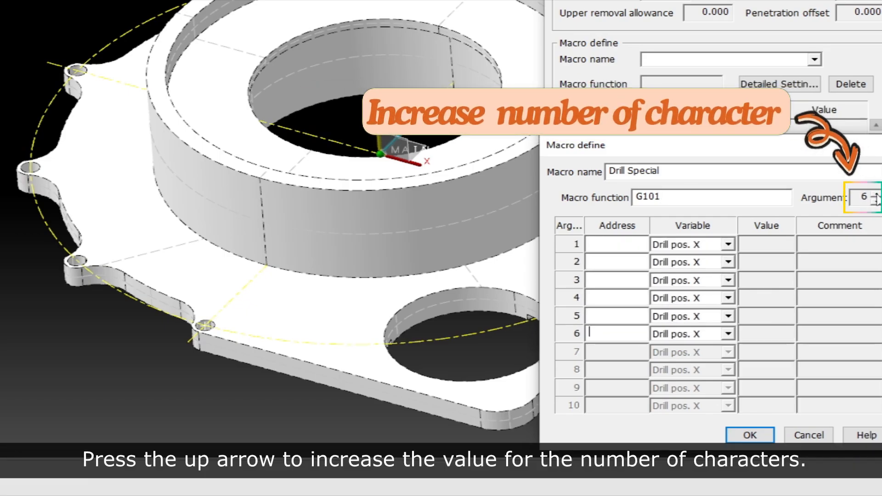
# Define argument 1 as address G with Character value 84.3, and argument 2 as address X with Drill pos. X
pyautogui.click(601, 247)
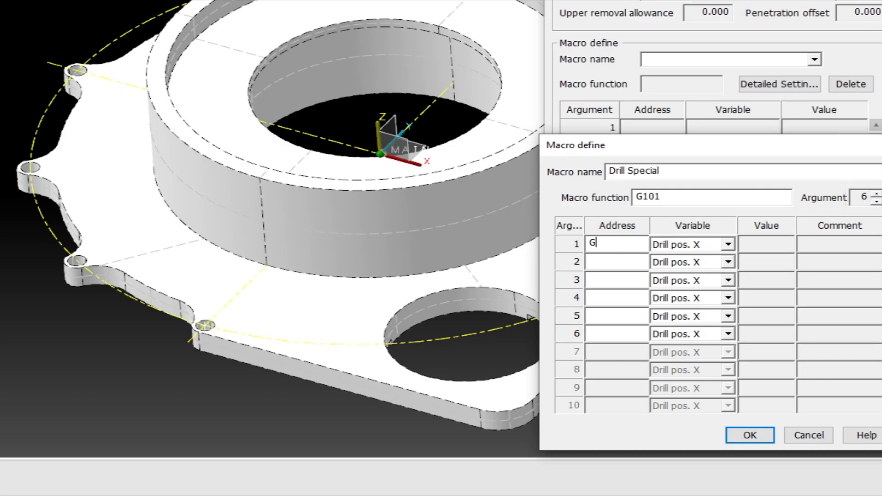
pyautogui.click(728, 244)
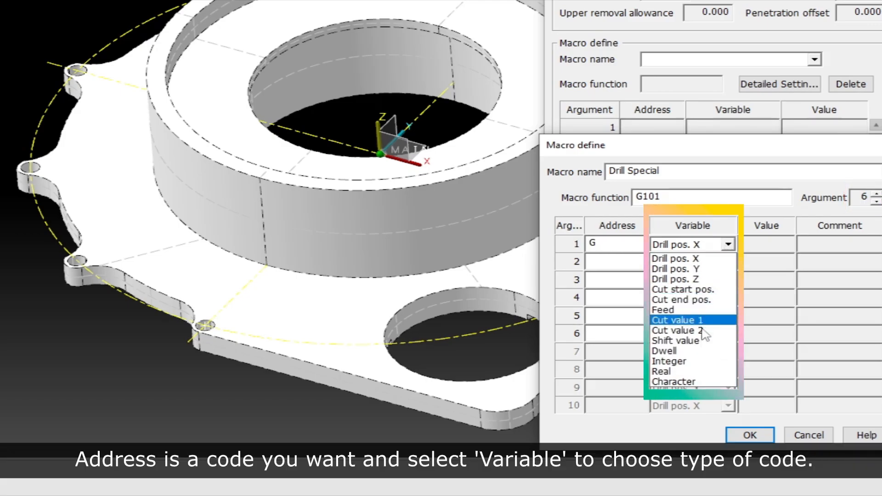
pyautogui.click(702, 382)
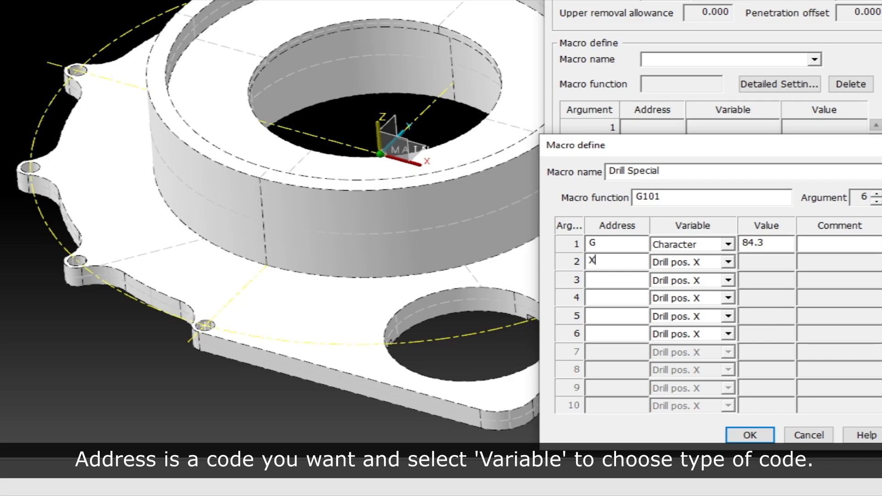
pyautogui.click(733, 264)
pyautogui.click(733, 264)
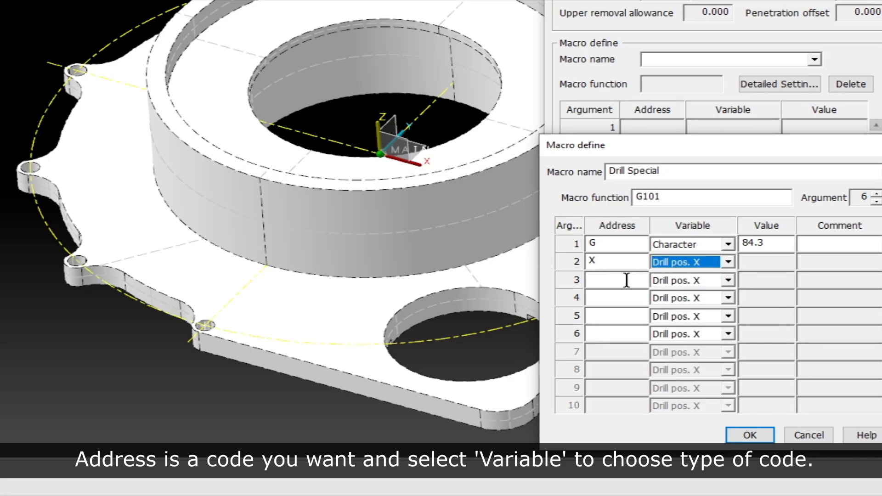
# Define argument 3 as address Y with Drill pos. Y, and argument 4 as address Z with Drill pos. Z
pyautogui.click(622, 280)
pyautogui.click(728, 280)
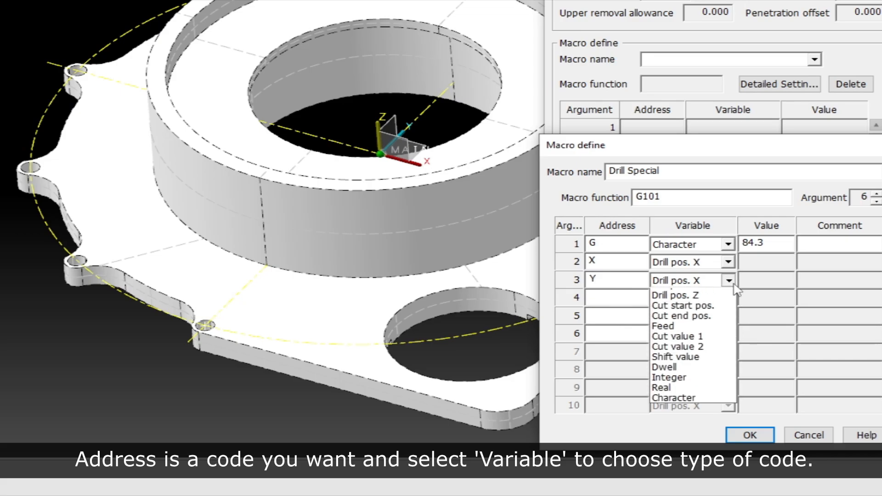
pyautogui.click(671, 303)
pyautogui.click(626, 298)
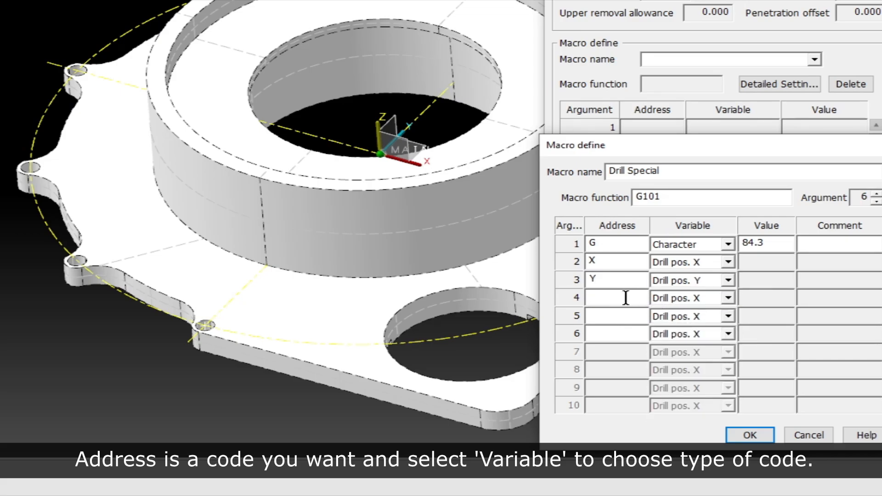
pyautogui.write('Z')
pyautogui.click(728, 298)
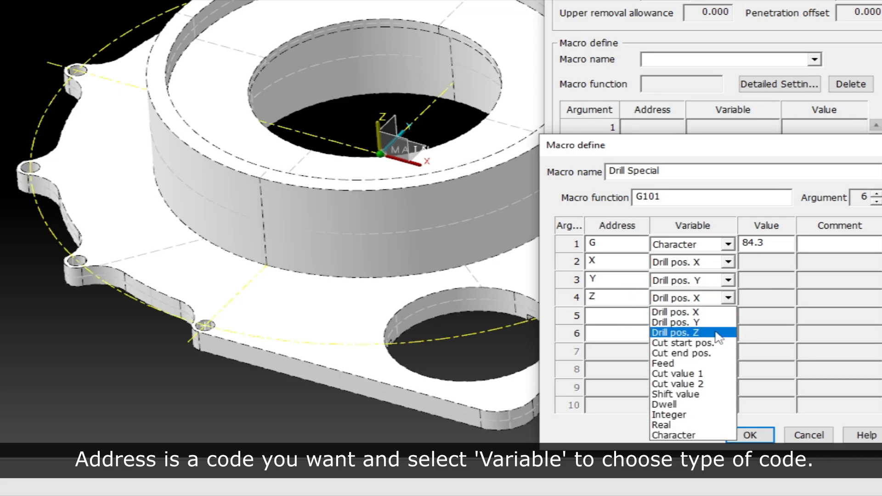
pyautogui.click(674, 332)
# Define argument 5 as address F with Feed, and argument 6 as address Q with a Dwell value of 5
pyautogui.click(629, 317)
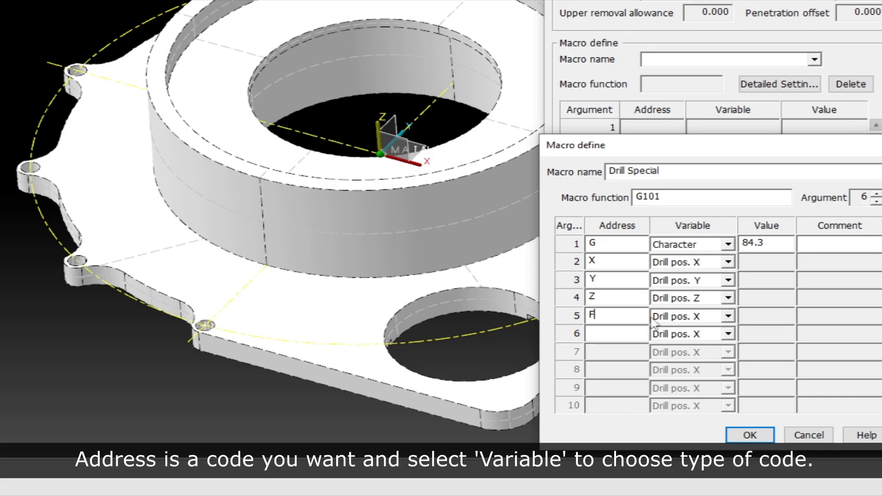
pyautogui.click(728, 316)
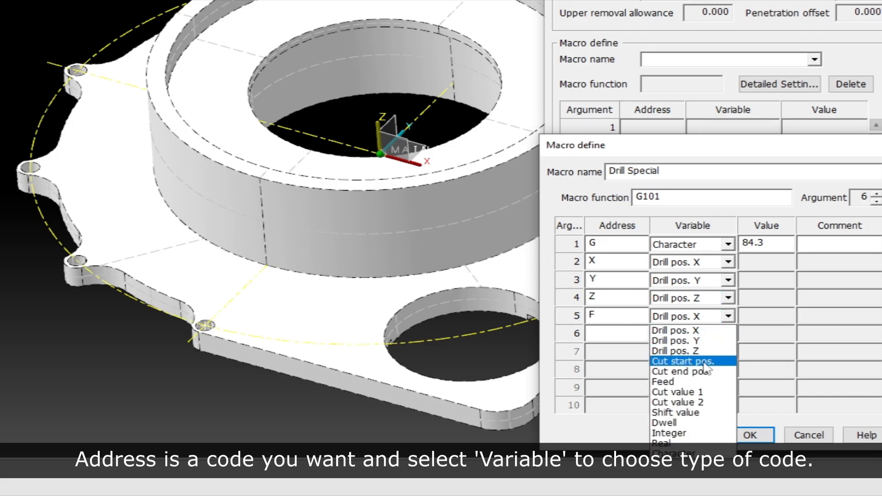
pyautogui.click(684, 382)
pyautogui.click(617, 333)
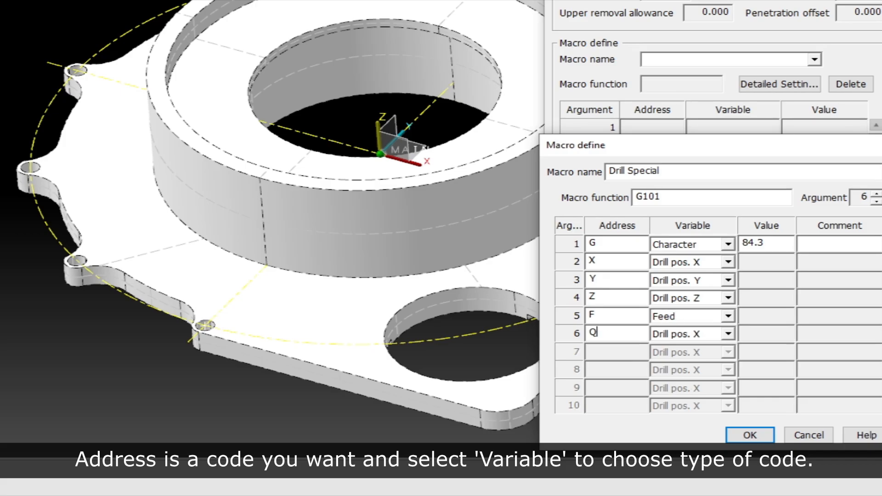
pyautogui.click(729, 334)
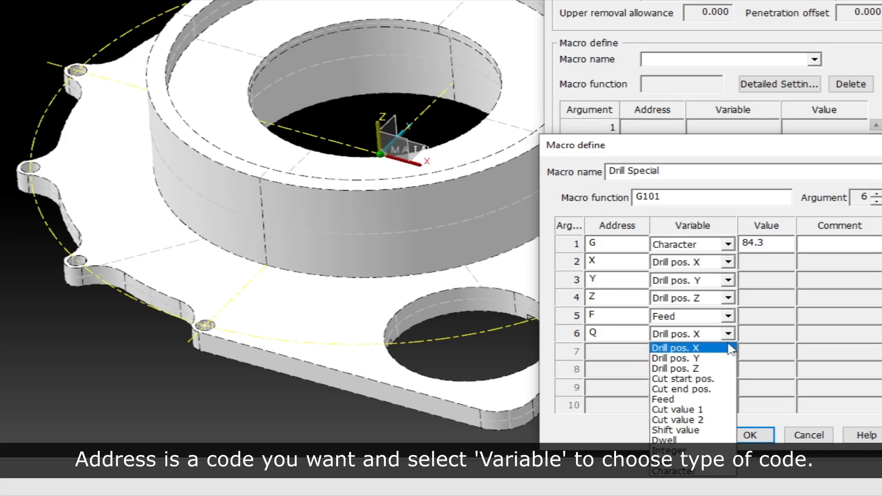
pyautogui.click(705, 441)
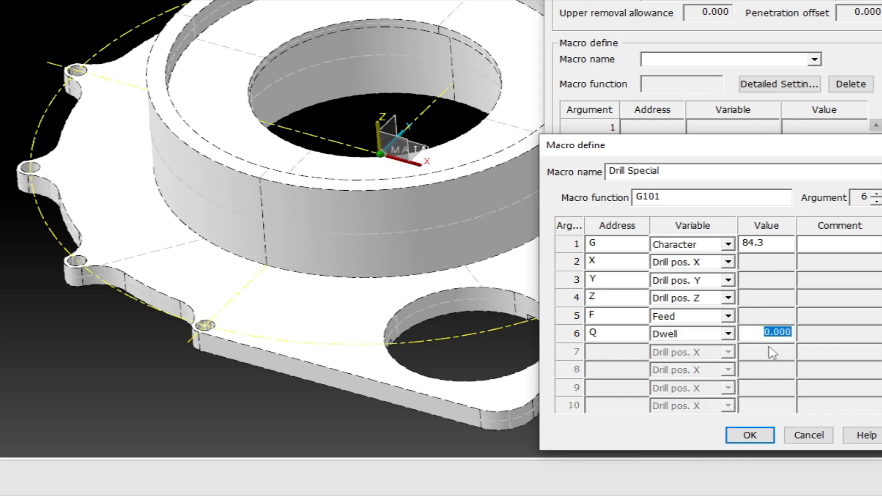
pyautogui.write('5')
# Increase the macro arguments to 8 and define argument 7 as address P with Cut value 1 of 2.5
pyautogui.click(876, 194)
pyautogui.click(876, 196)
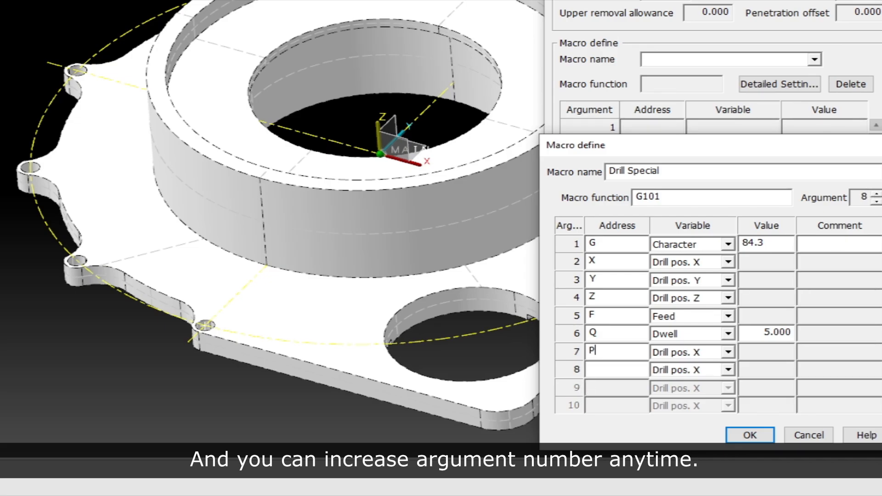
pyautogui.write('P')
pyautogui.click(729, 352)
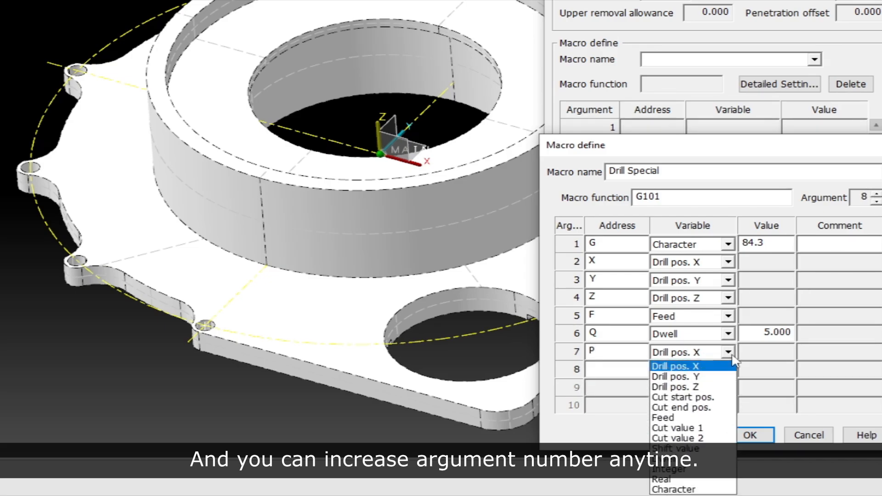
pyautogui.click(690, 429)
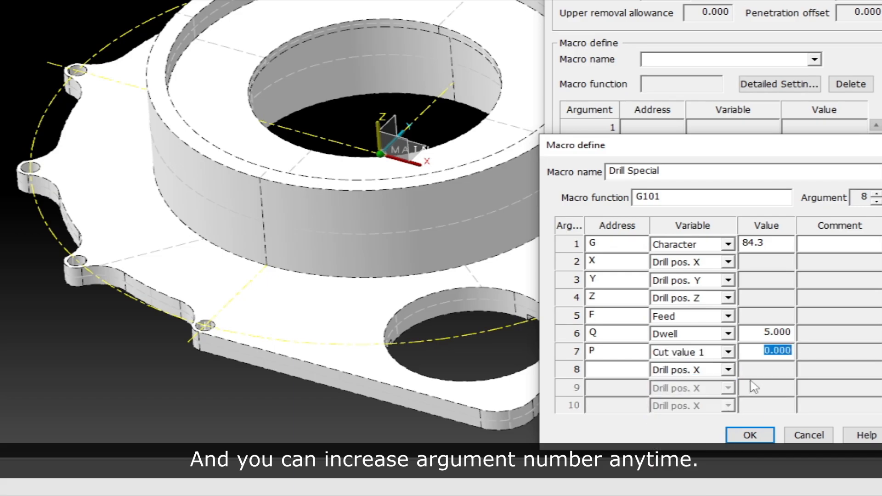
pyautogui.write('5.5')
# Define argument 8 as address R with a Shift value of 2
pyautogui.click(633, 369)
pyautogui.click(729, 369)
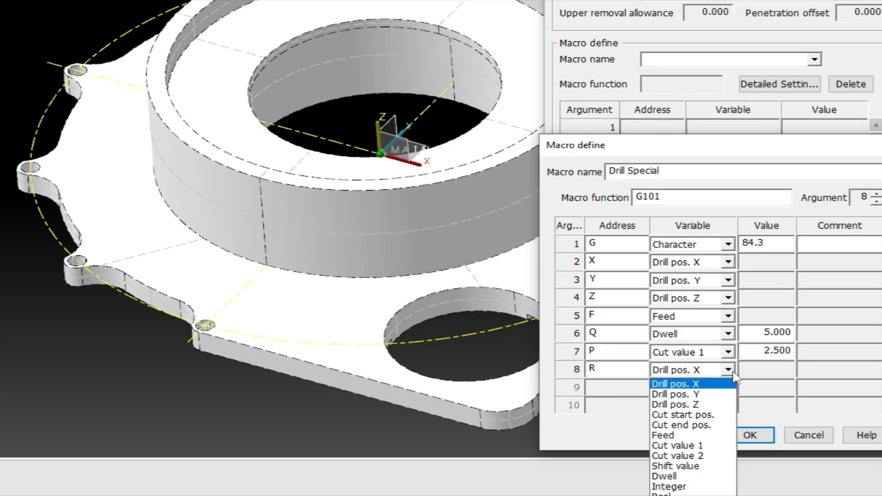
pyautogui.click(716, 466)
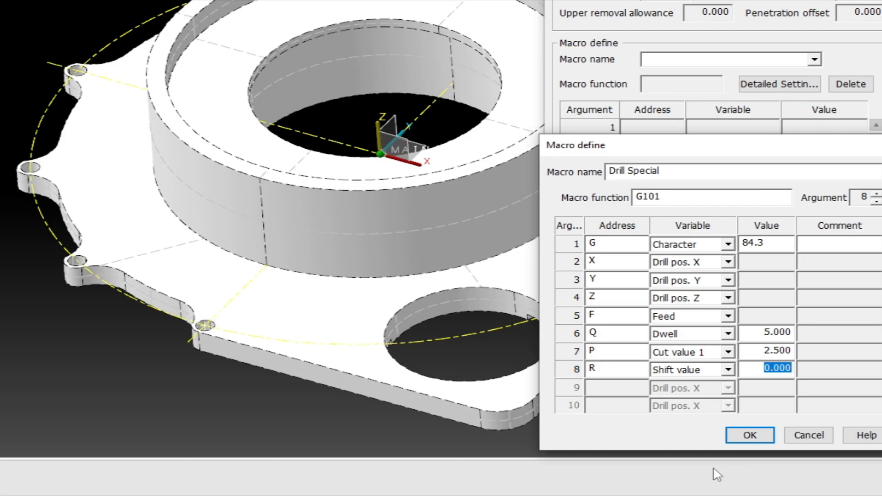
pyautogui.write('2')
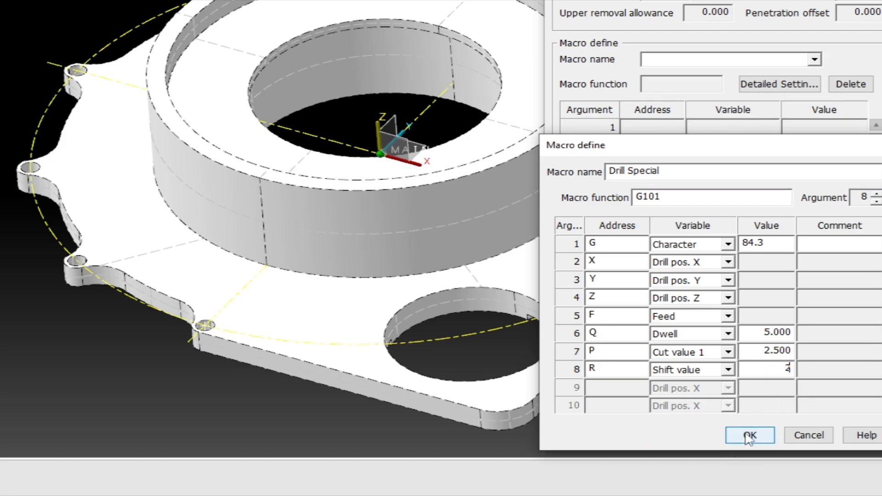
# Save the Drill Special macro definition and select it as the macro for the User Cycle process
pyautogui.click(750, 436)
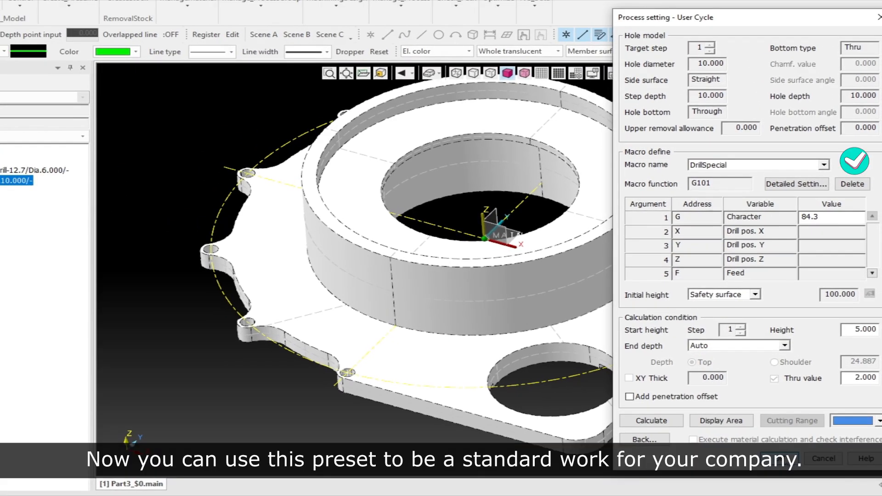
pyautogui.click(824, 164)
pyautogui.click(705, 175)
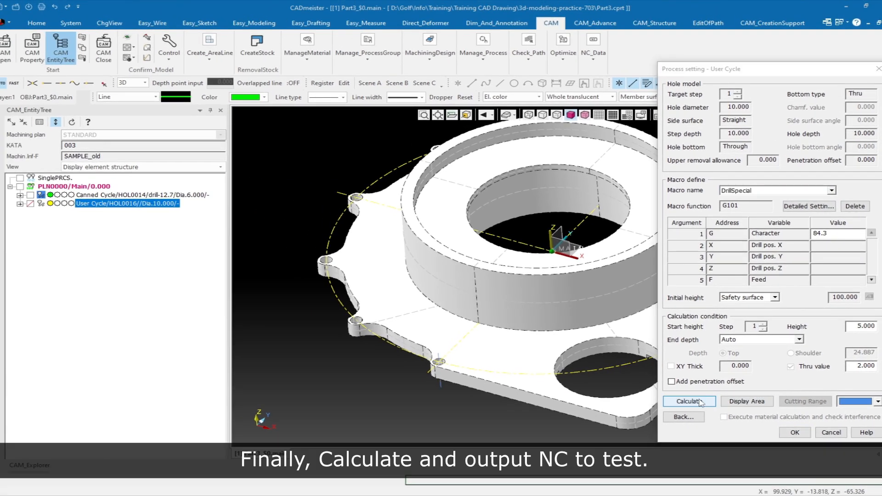
# Calculate the User Cycle drilling path for the 10 mm hole and accept the process settings
pyautogui.click(651, 421)
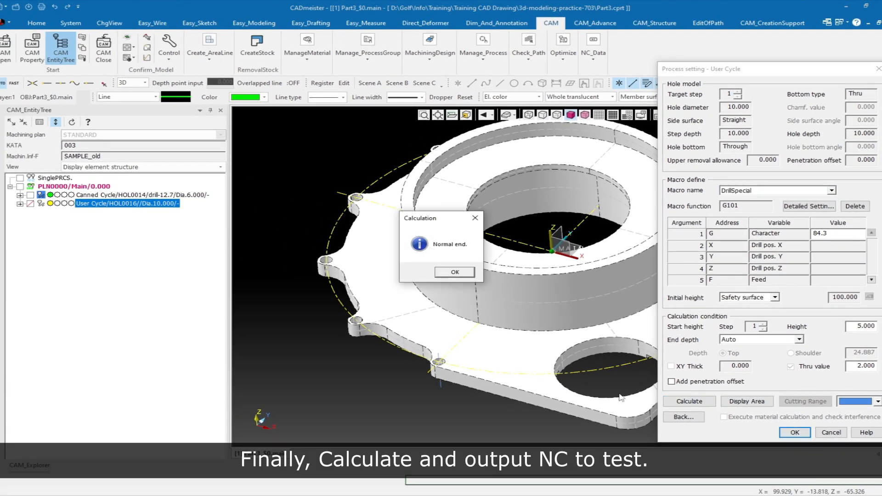
pyautogui.click(464, 275)
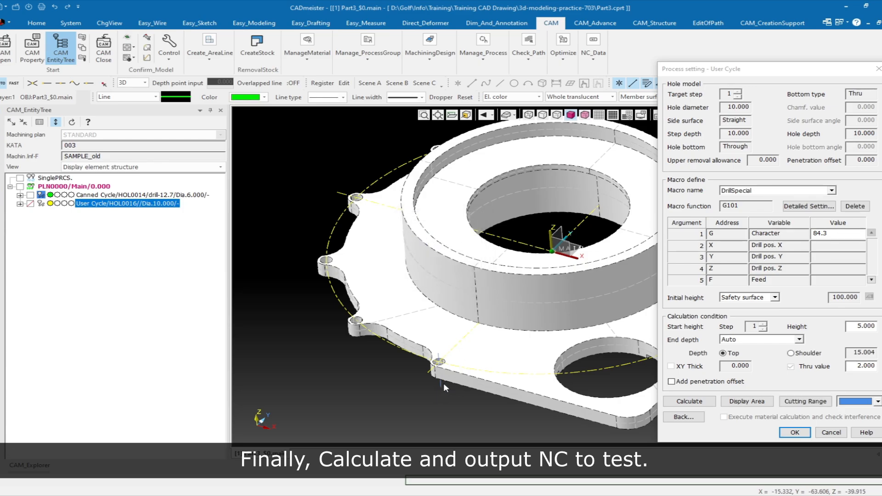
pyautogui.scroll(5, 443, 384)
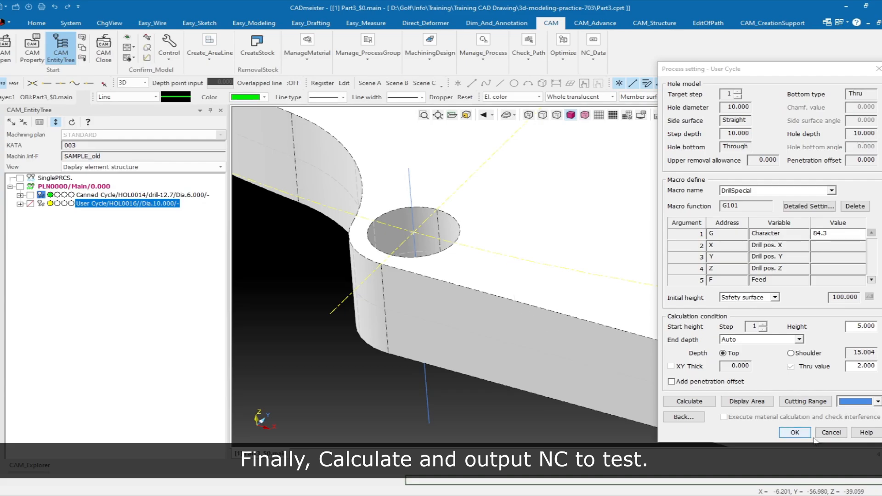
pyautogui.click(786, 434)
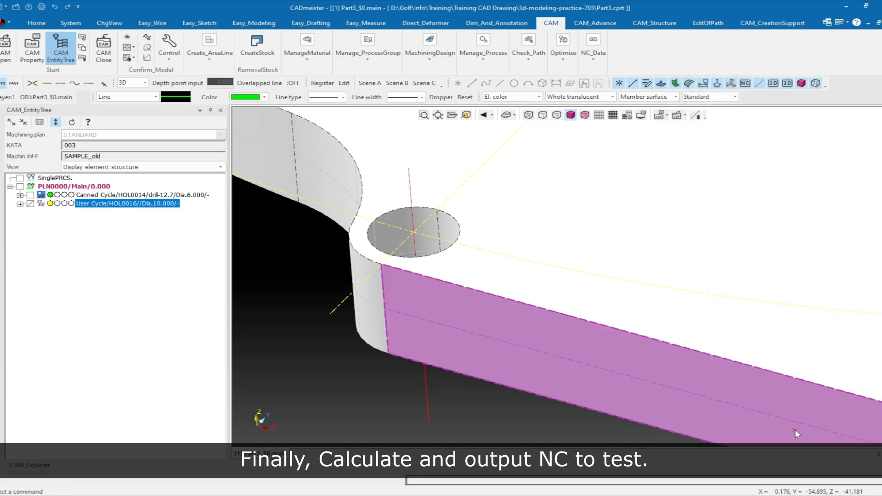
# Output NC data for the User Cycle process HOL0016, keeping the existing output settings
pyautogui.rightClick(138, 208)
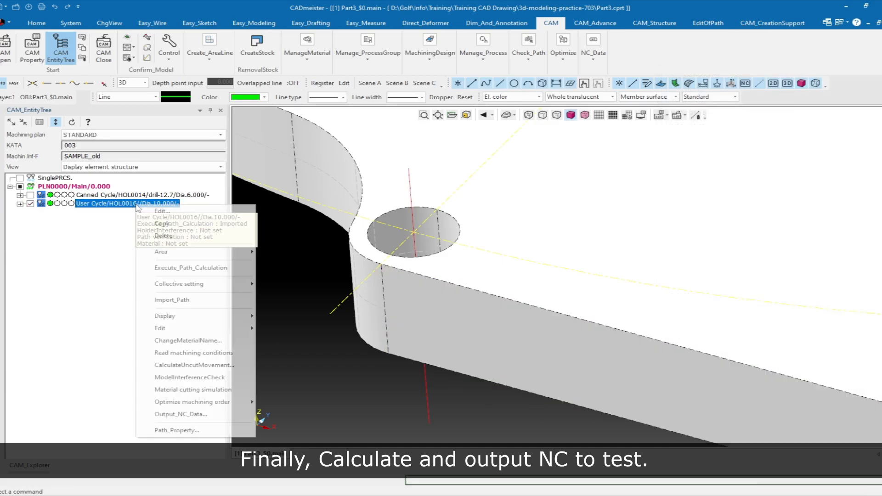
pyautogui.click(193, 415)
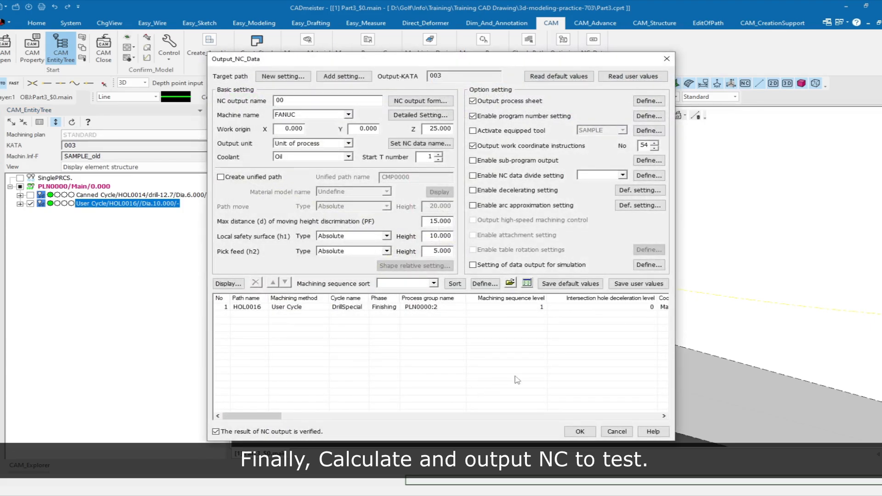
pyautogui.click(580, 432)
pyautogui.click(391, 270)
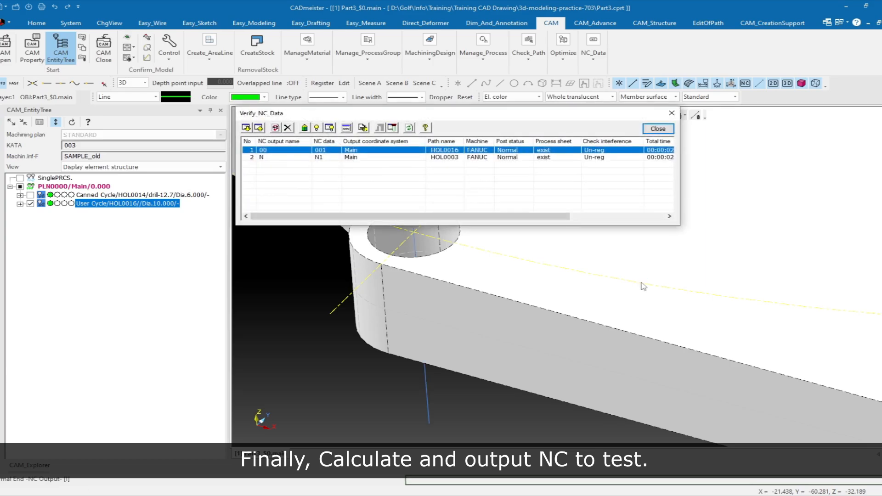
# Open the NC program 001 as text, close the NC data verification, and bring the program text forward to check the G101 line
pyautogui.click(304, 128)
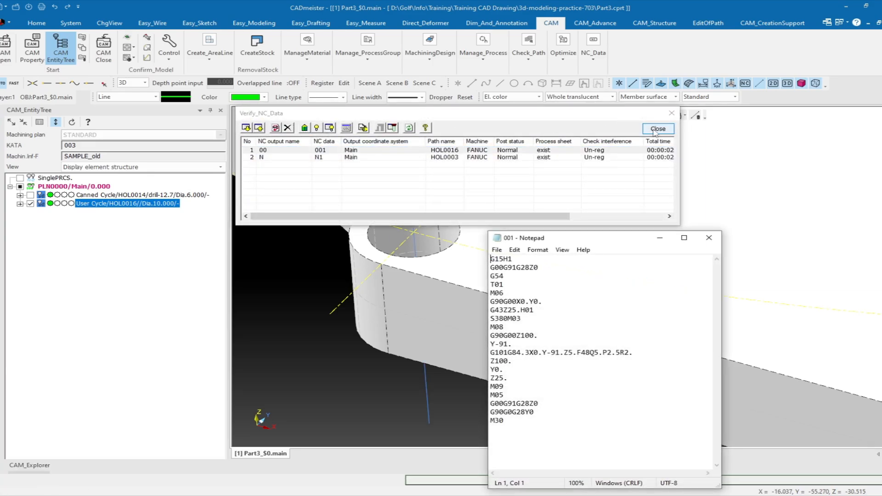
pyautogui.click(658, 129)
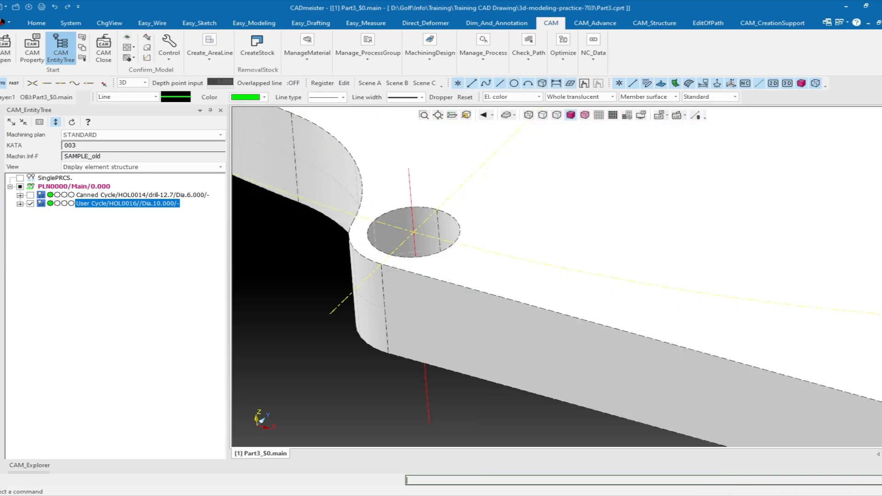
pyautogui.hotkey('alt', 'Tab')
pyautogui.moveTo(568, 238); pyautogui.dragTo(613, 138)
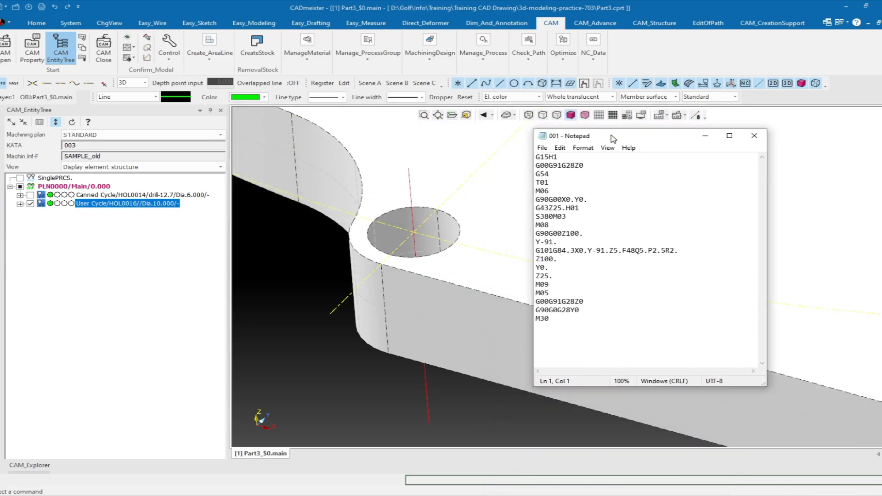